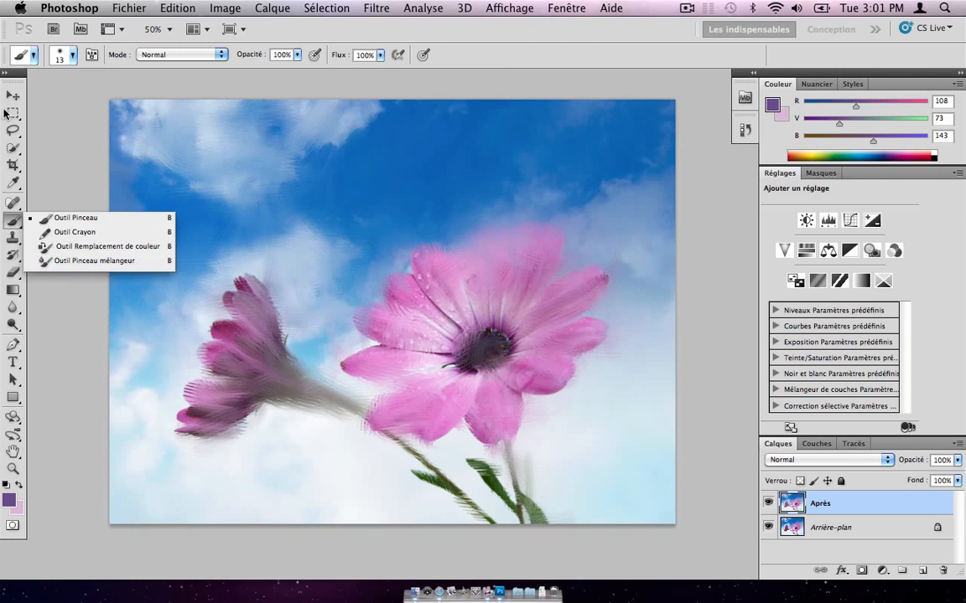
# Step: Set the foreground color to a vivid blue-violet, RGB 92, 73, 211, in the full color picker
pyautogui.click(13, 96)
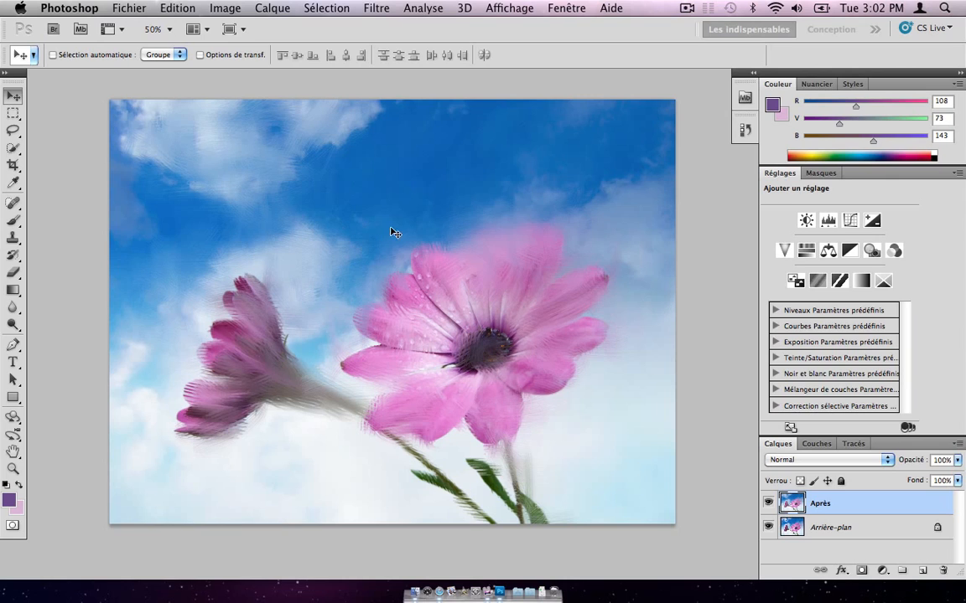
pyautogui.click(9, 500)
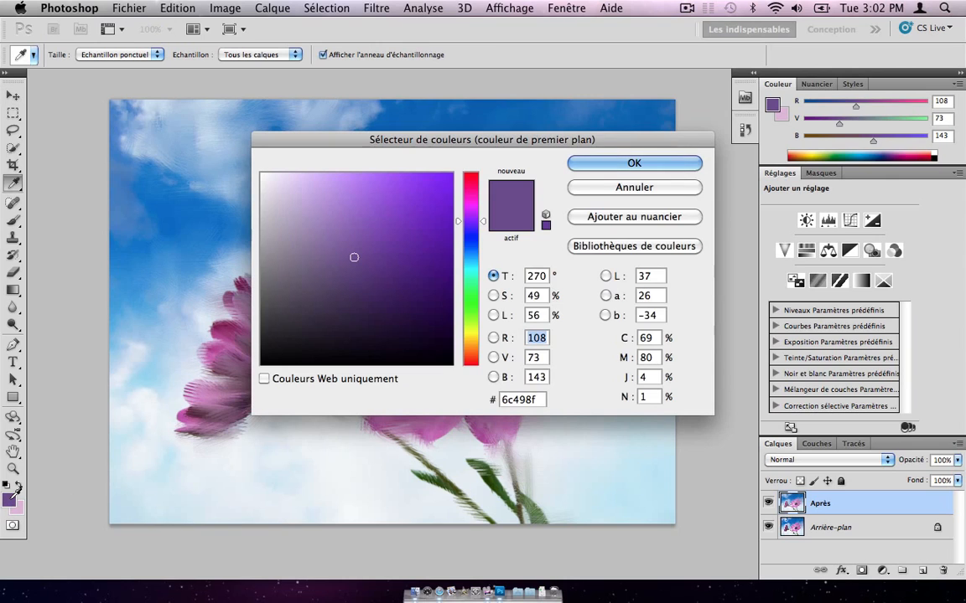
pyautogui.click(409, 199)
pyautogui.click(387, 207)
pyautogui.moveTo(493, 221)
pyautogui.mouseDown()
pyautogui.moveTo(493, 249)
pyautogui.moveTo(493, 232)
pyautogui.mouseUp()
pyautogui.click(626, 165)
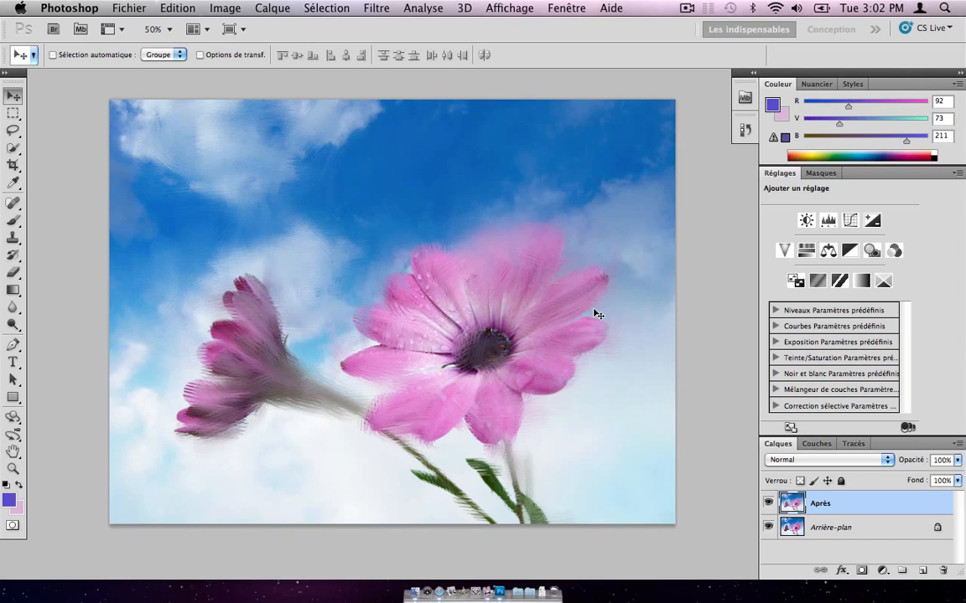
# Step: Switch to the Mixer Brush tool and toggle the Après layer's visibility to compare the painting with the original
pyautogui.press('b')
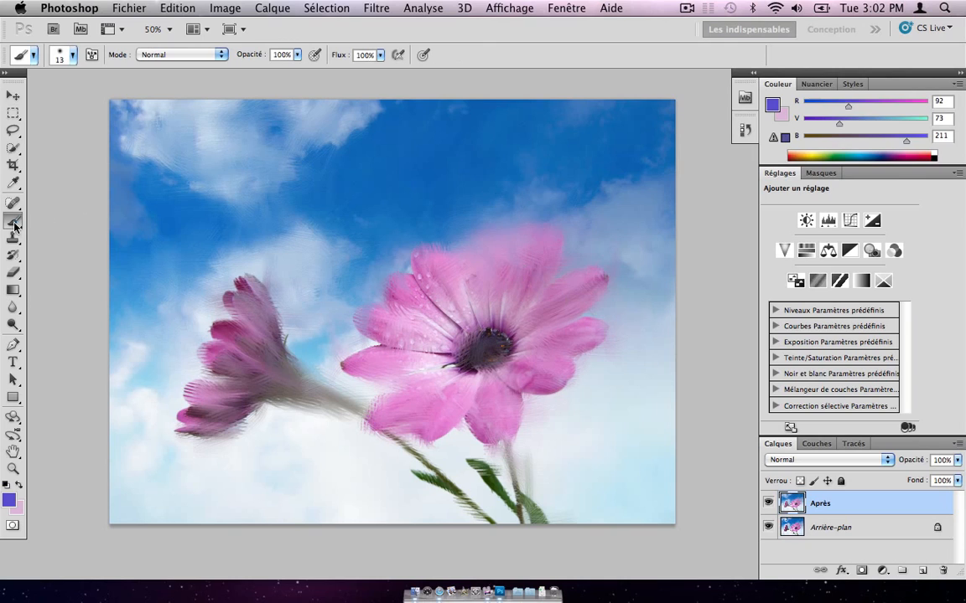
pyautogui.moveTo(14, 224)
pyautogui.mouseDown()
pyautogui.moveTo(50, 214)
pyautogui.moveTo(67, 245)
pyautogui.mouseUp()
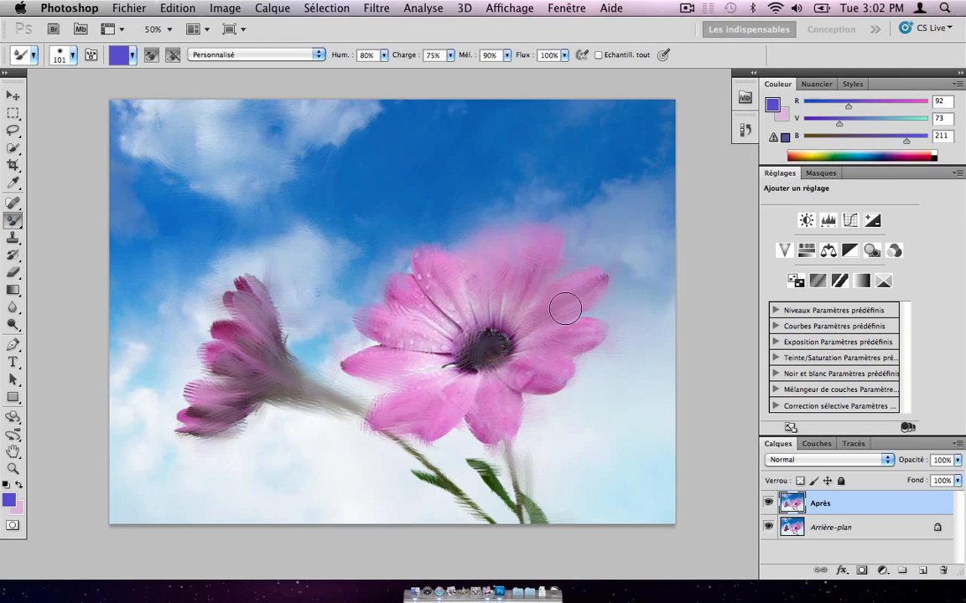
pyautogui.click(767, 503)
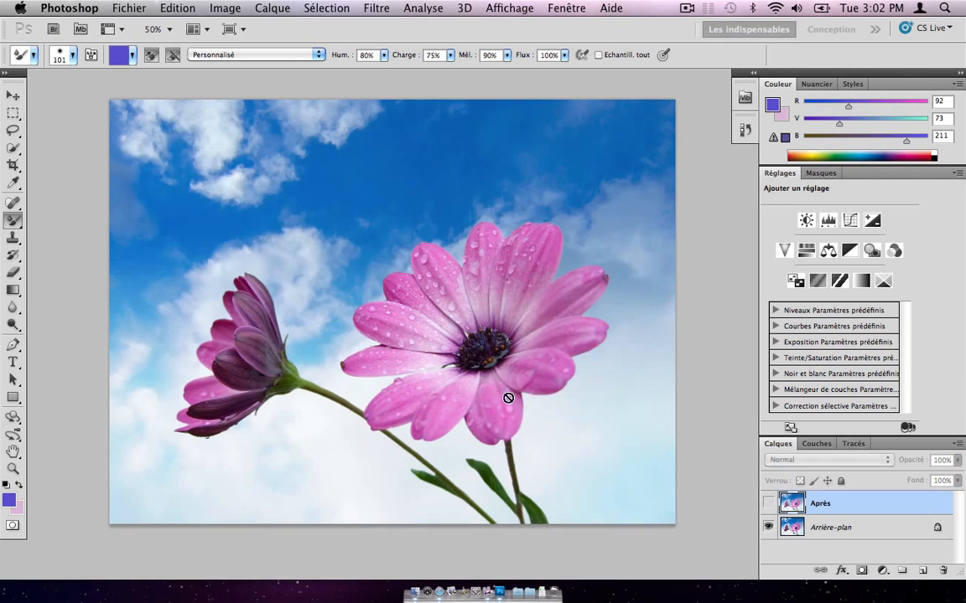
pyautogui.click(767, 503)
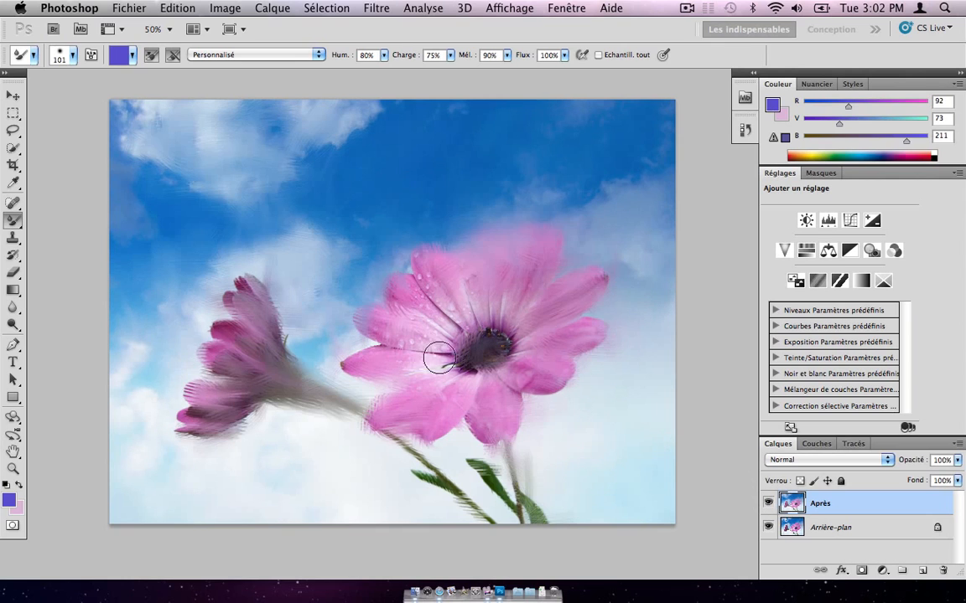
# Step: Pick a muted violet, RGB 99, 93, 182, with the HUD color picker and try mixing strokes above the large flower
pyautogui.keyDown('ctrl'); pyautogui.keyDown('alt'); pyautogui.keyDown('super'); pyautogui.click(425, 273); pyautogui.keyUp('super'); pyautogui.keyUp('alt'); pyautogui.keyUp('ctrl')
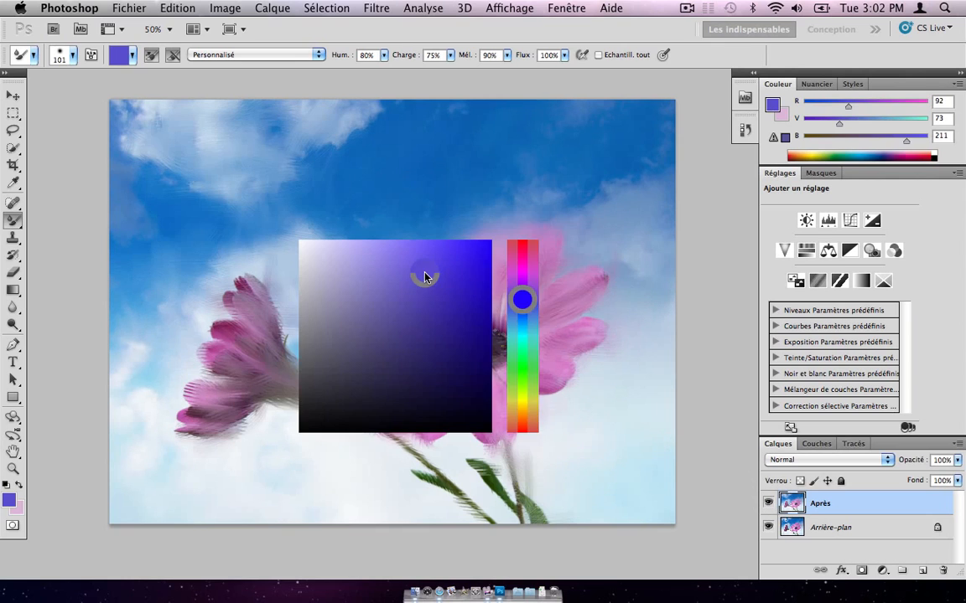
pyautogui.moveTo(425, 277); pyautogui.dragTo(352, 269)
pyautogui.moveTo(478, 276)
pyautogui.mouseDown()
pyautogui.moveTo(438, 209)
pyautogui.moveTo(517, 275)
pyautogui.moveTo(587, 243)
pyautogui.moveTo(641, 201)
pyautogui.moveTo(638, 244)
pyautogui.moveTo(636, 191)
pyautogui.moveTo(637, 263)
pyautogui.moveTo(641, 197)
pyautogui.moveTo(638, 243)
pyautogui.moveTo(526, 229)
pyautogui.moveTo(444, 241)
pyautogui.moveTo(436, 279)
pyautogui.moveTo(508, 185)
pyautogui.moveTo(515, 313)
pyautogui.moveTo(491, 216)
pyautogui.moveTo(503, 223)
pyautogui.mouseUp()
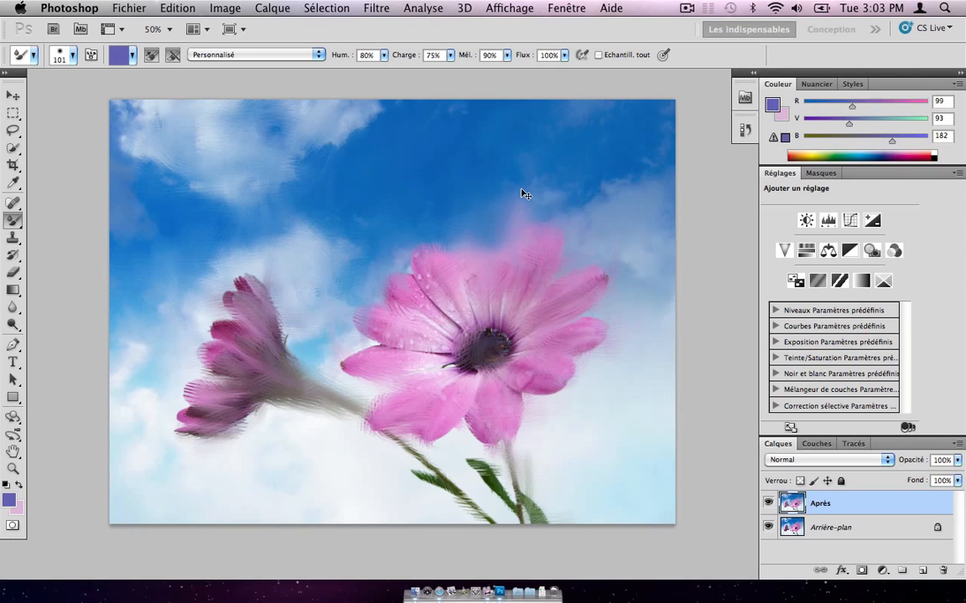
pyautogui.moveTo(529, 192)
pyautogui.mouseDown()
pyautogui.moveTo(550, 207)
pyautogui.moveTo(530, 159)
pyautogui.moveTo(610, 193)
pyautogui.moveTo(562, 195)
pyautogui.moveTo(620, 221)
pyautogui.moveTo(559, 169)
pyautogui.mouseUp()
pyautogui.press('super+z')
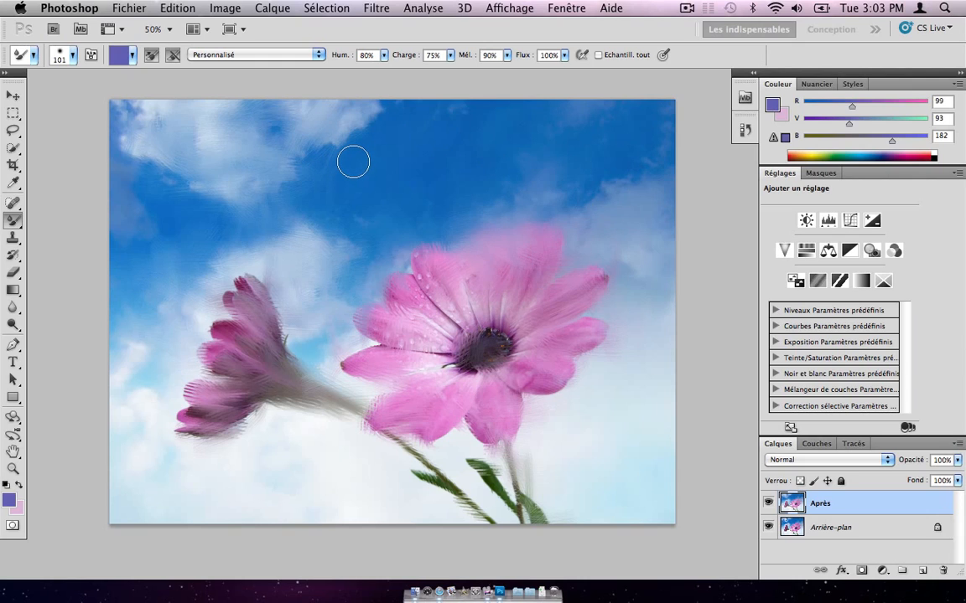
# Step: Pick a dark navy, RGB 15, 11, 64, with the HUD color picker and accept it in the full color picker
pyautogui.moveTo(495, 209)
pyautogui.mouseDown()
pyautogui.moveTo(536, 276)
pyautogui.moveTo(459, 299)
pyautogui.mouseUp()
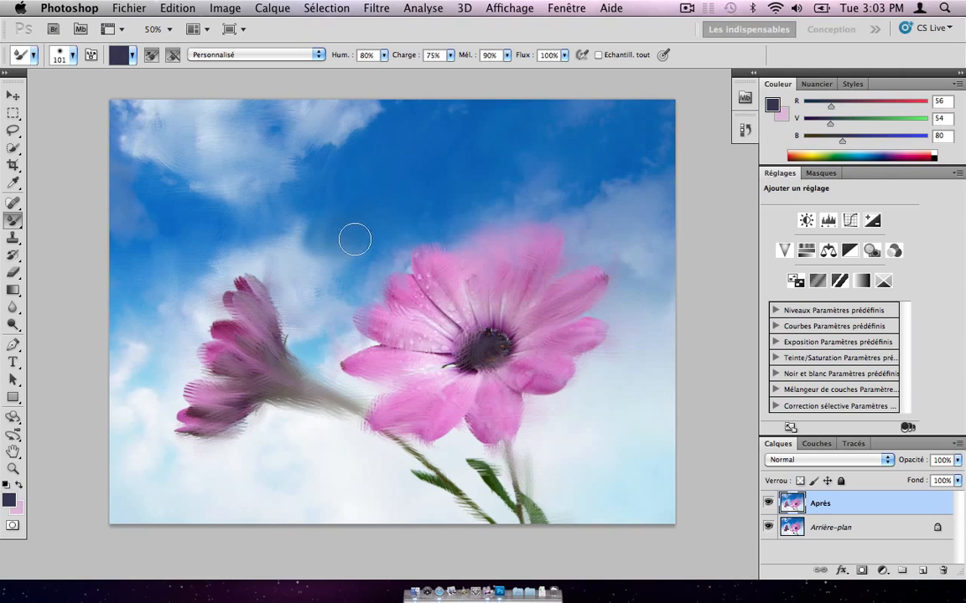
pyautogui.moveTo(335, 266); pyautogui.dragTo(418, 285)
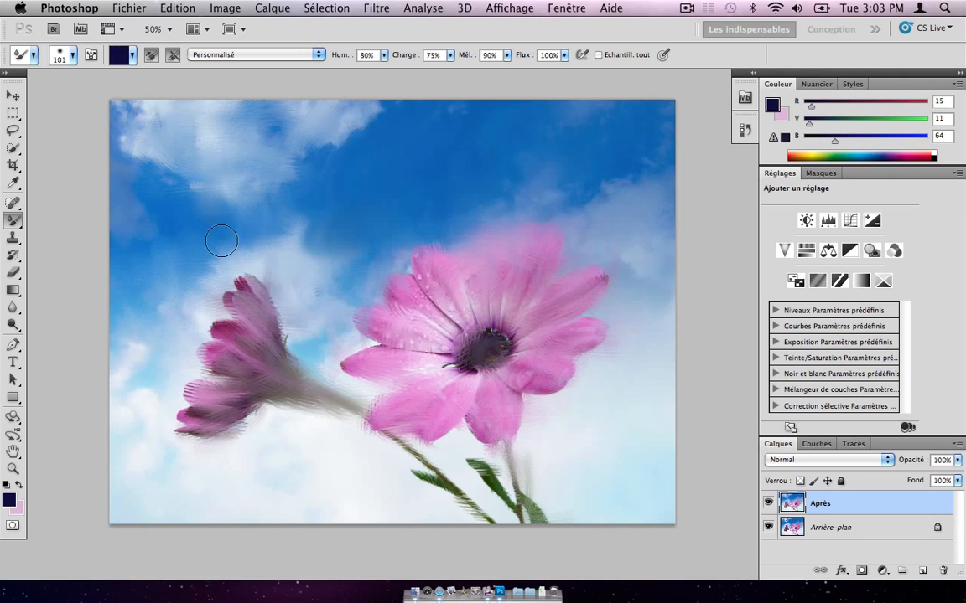
pyautogui.click(9, 500)
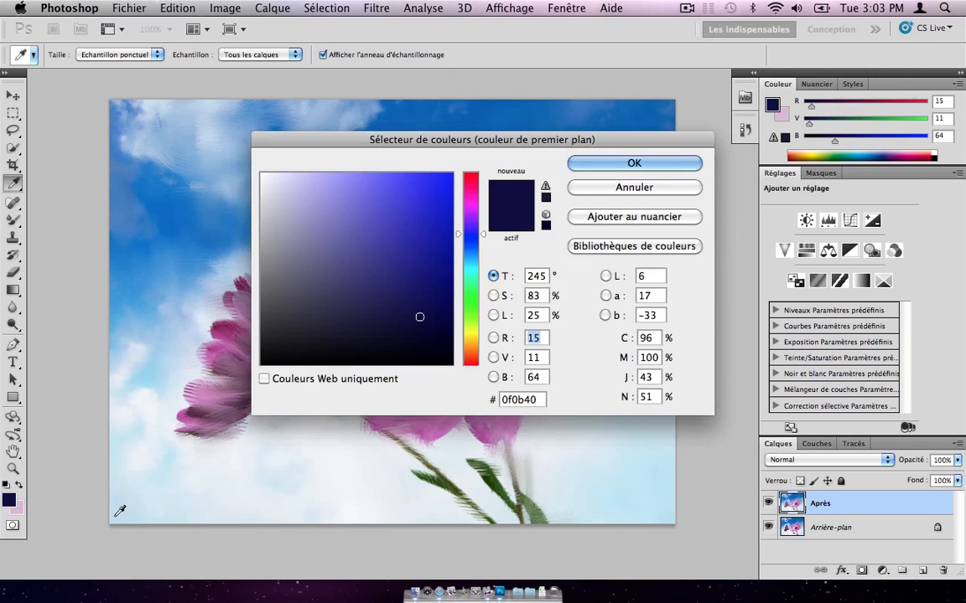
pyautogui.press('Return')
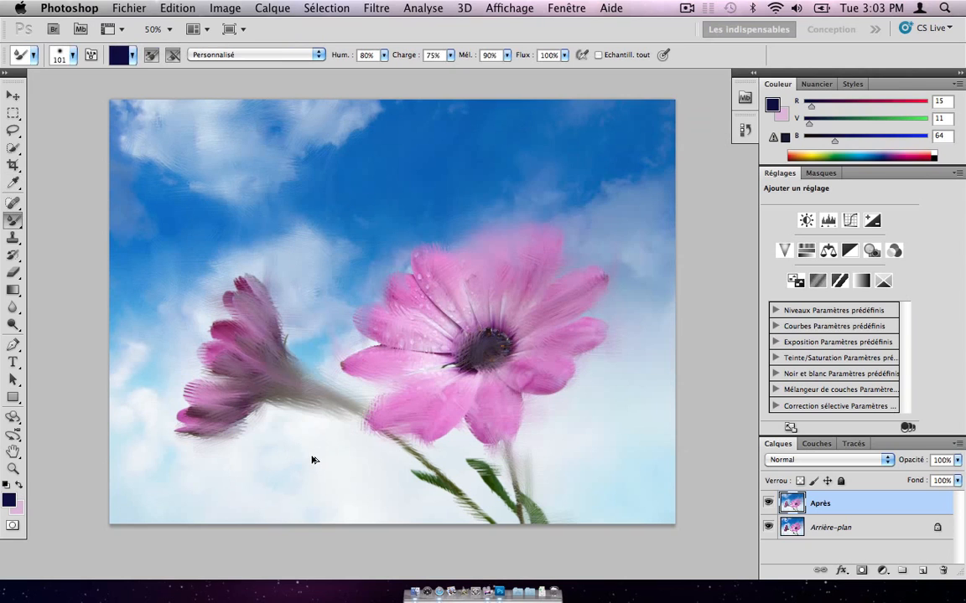
# Step: Sample the pink of the large flower's petal, RGB 219, 133, 202, as foreground color with the Eyedropper
pyautogui.press('i')
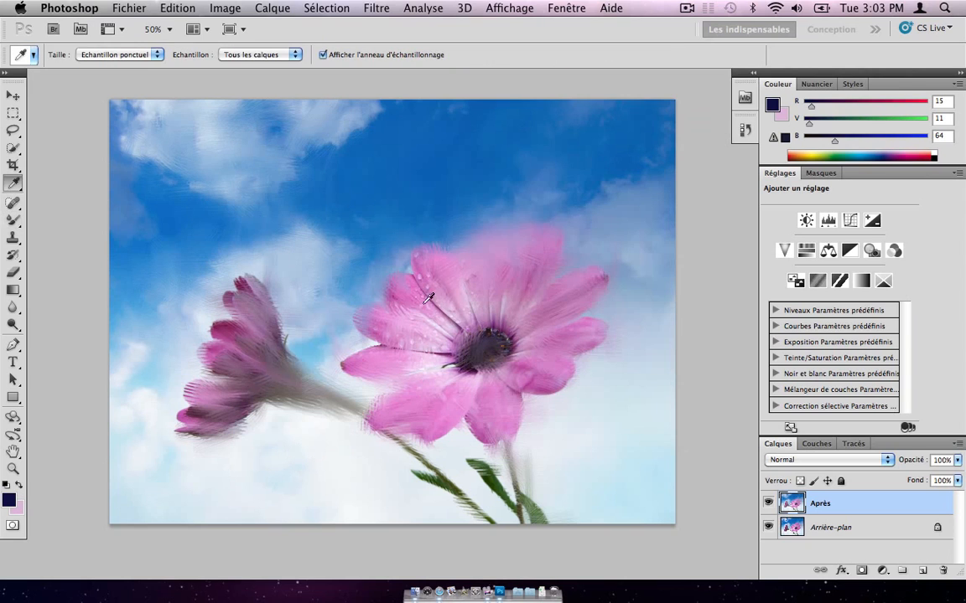
pyautogui.click(425, 292)
pyautogui.moveTo(426, 291); pyautogui.dragTo(418, 299)
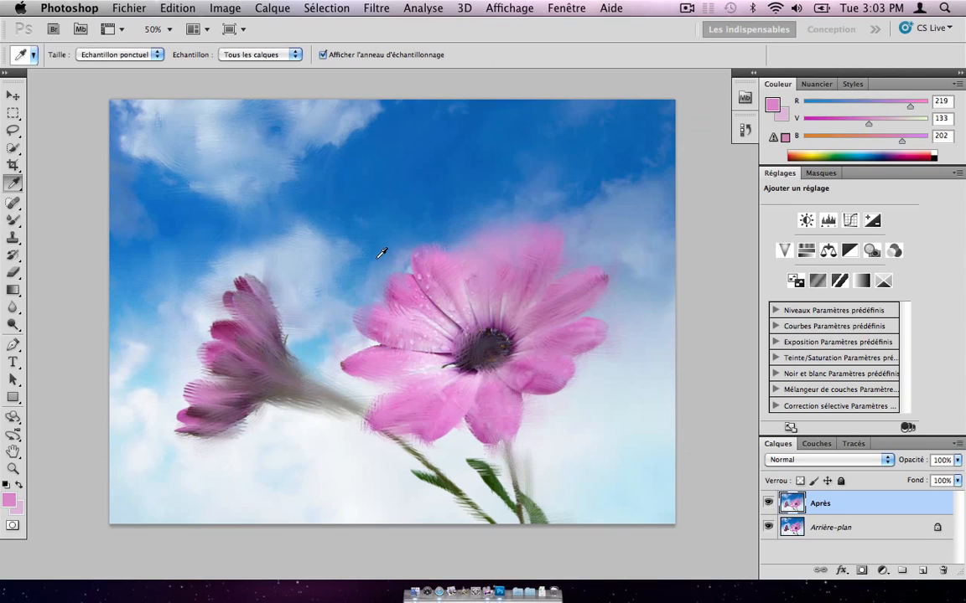
# Step: Set the foreground color to a green, RGB 109, 175, 68, with the HUD color picker
pyautogui.moveTo(381, 253); pyautogui.dragTo(524, 375)
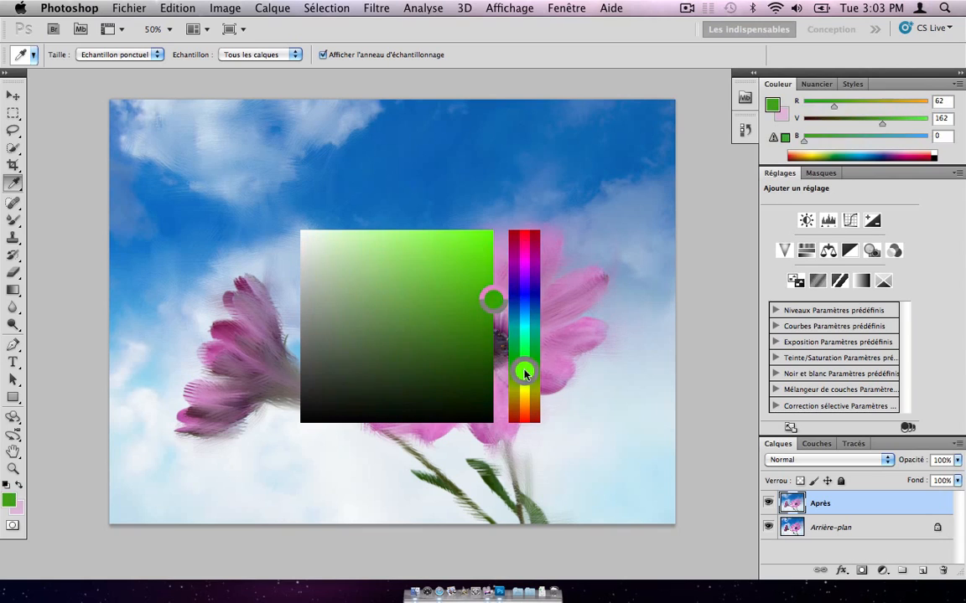
pyautogui.moveTo(420, 295); pyautogui.dragTo(382, 339)
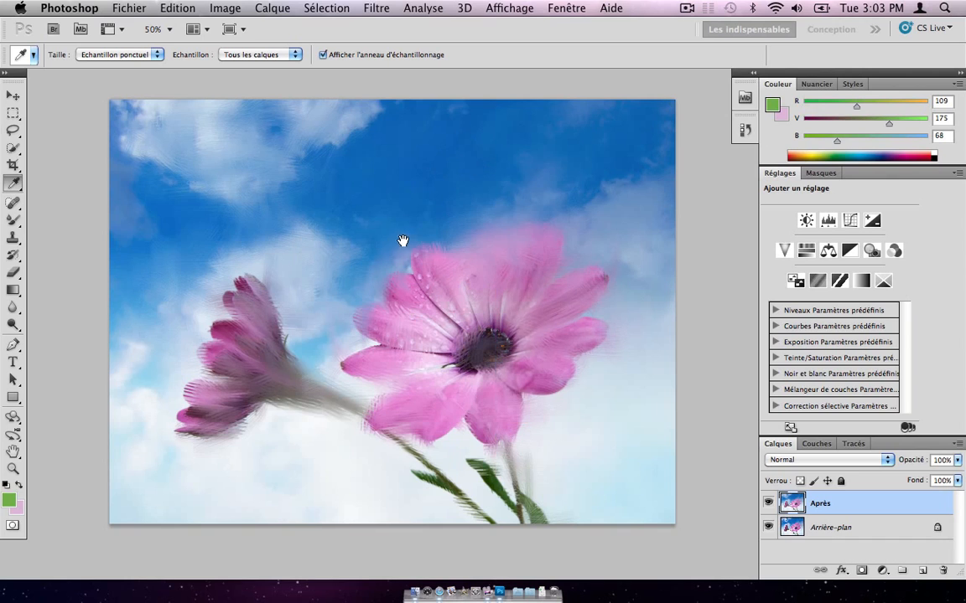
pyautogui.moveTo(402, 241); pyautogui.dragTo(424, 224)
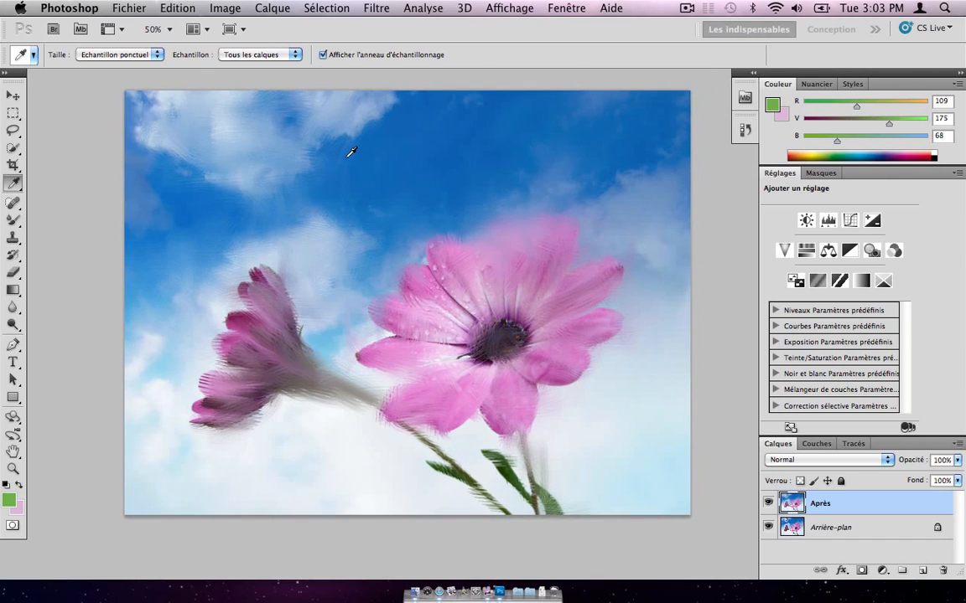
# Step: Set the HUD color picker preference to "Roue des teintes (moyenne)"
pyautogui.click(81, 7)
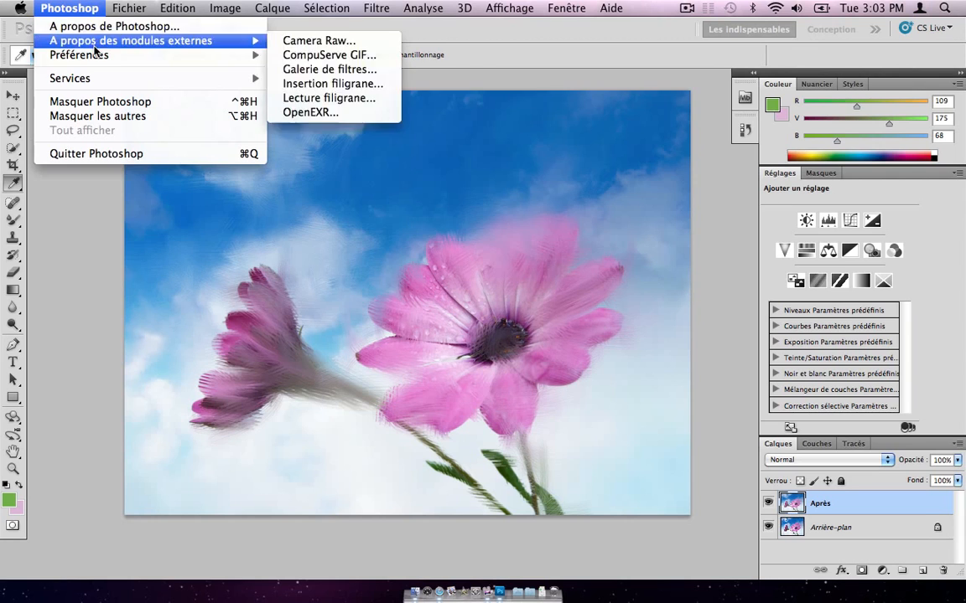
pyautogui.moveTo(95, 54)
pyautogui.click(293, 55)
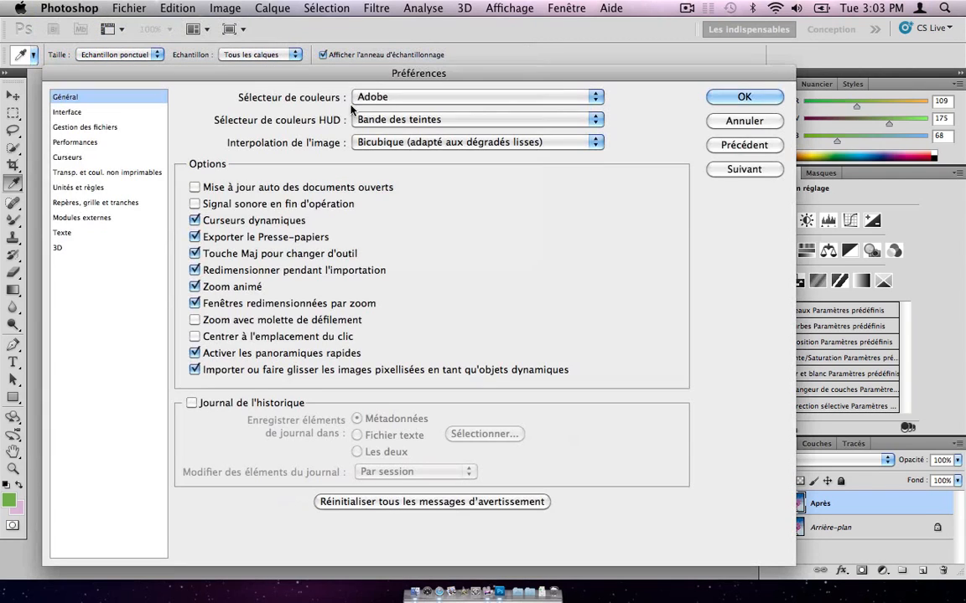
pyautogui.click(391, 124)
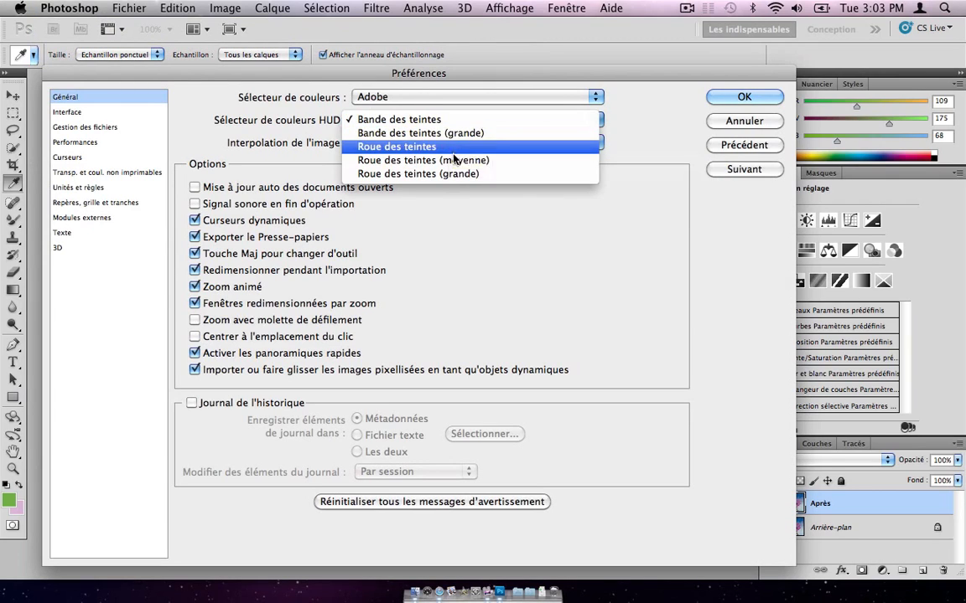
pyautogui.press('Return')
pyautogui.click(740, 97)
# Step: Choose a dark blue, RGB 26, 61, 82, as foreground color with the HUD hue wheel
pyautogui.moveTo(424, 218)
pyautogui.mouseDown()
pyautogui.moveTo(335, 286)
pyautogui.moveTo(369, 413)
pyautogui.moveTo(588, 156)
pyautogui.mouseUp()
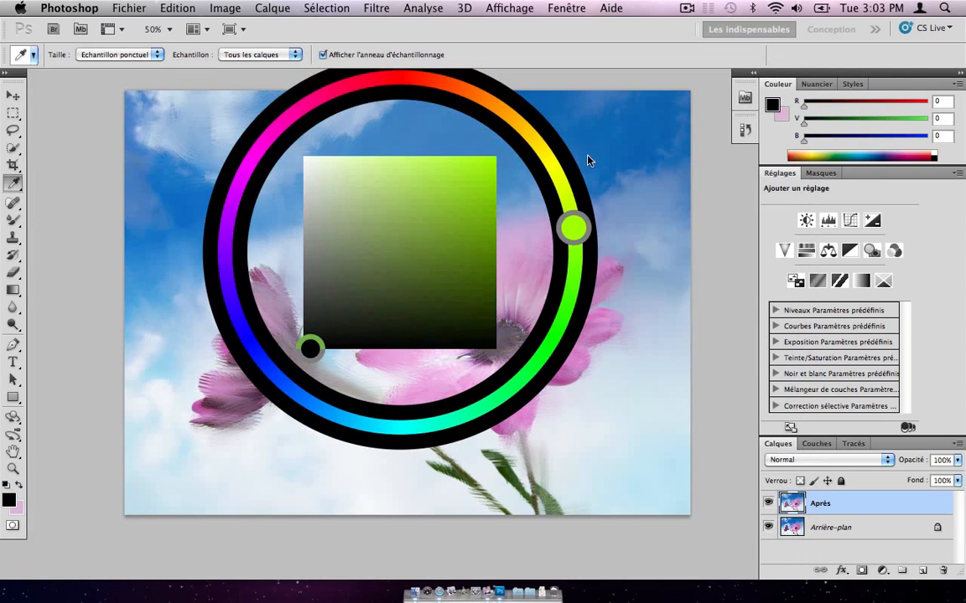
pyautogui.moveTo(292, 76); pyautogui.dragTo(322, 144)
pyautogui.moveTo(349, 249); pyautogui.dragTo(438, 128)
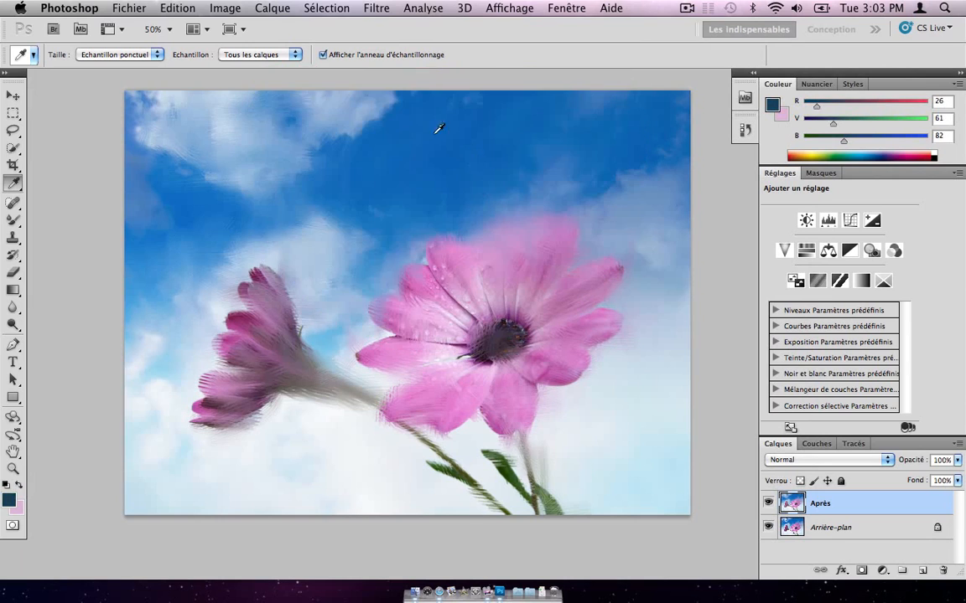
# Step: Change the HUD color picker preference to "Bande des teintes (grande)" and pick RGB 0, 65, 72 with it
pyautogui.click(119, 6)
pyautogui.moveTo(70, 8)
pyautogui.moveTo(208, 56)
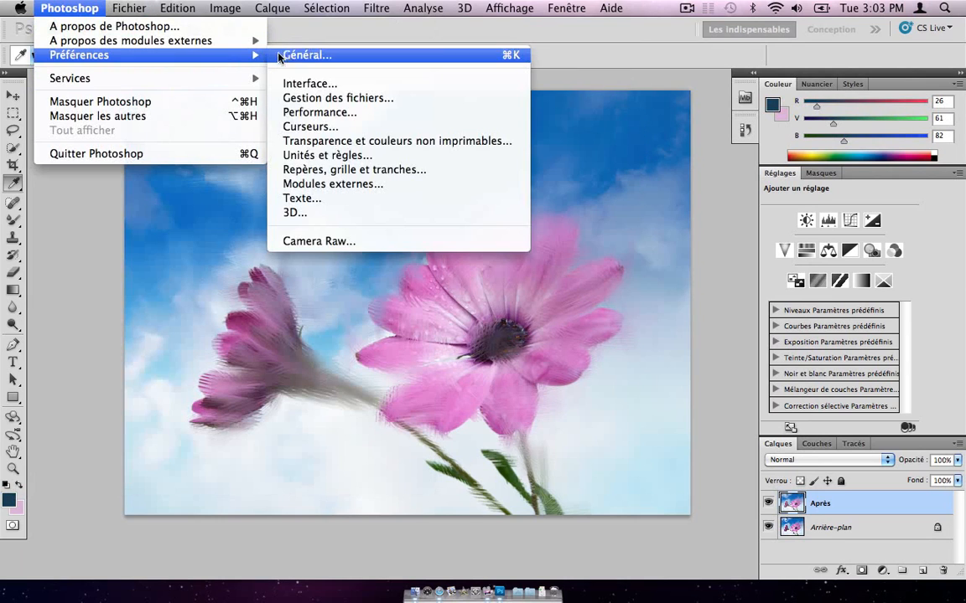
pyautogui.click(279, 55)
pyautogui.click(433, 119)
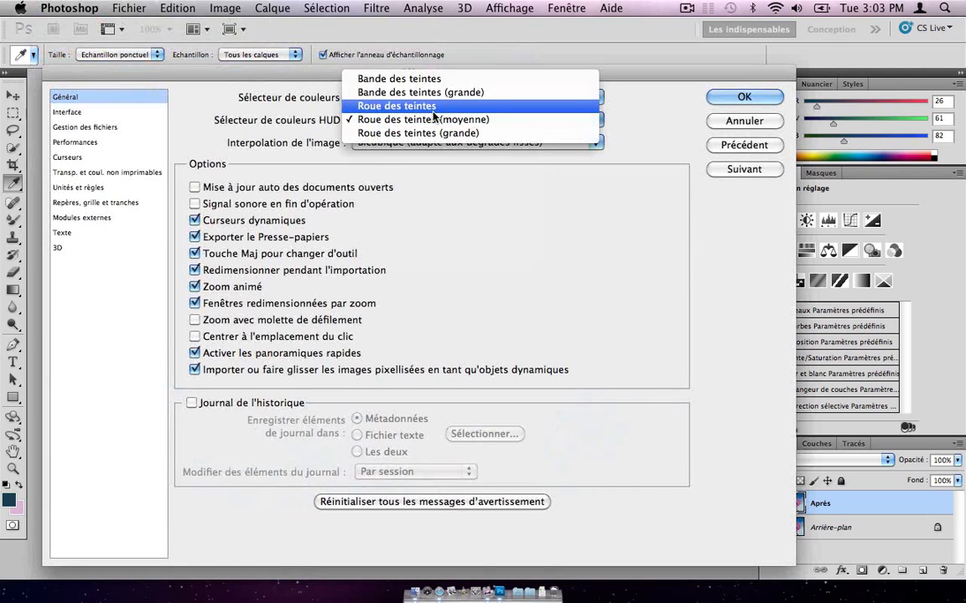
pyautogui.click(427, 92)
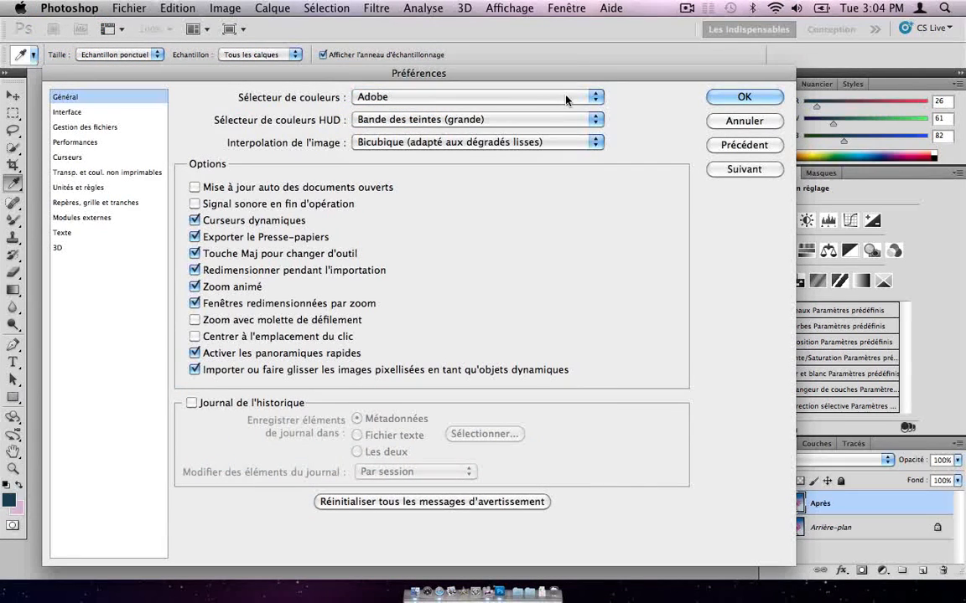
pyautogui.click(729, 96)
pyautogui.moveTo(364, 271); pyautogui.dragTo(520, 190)
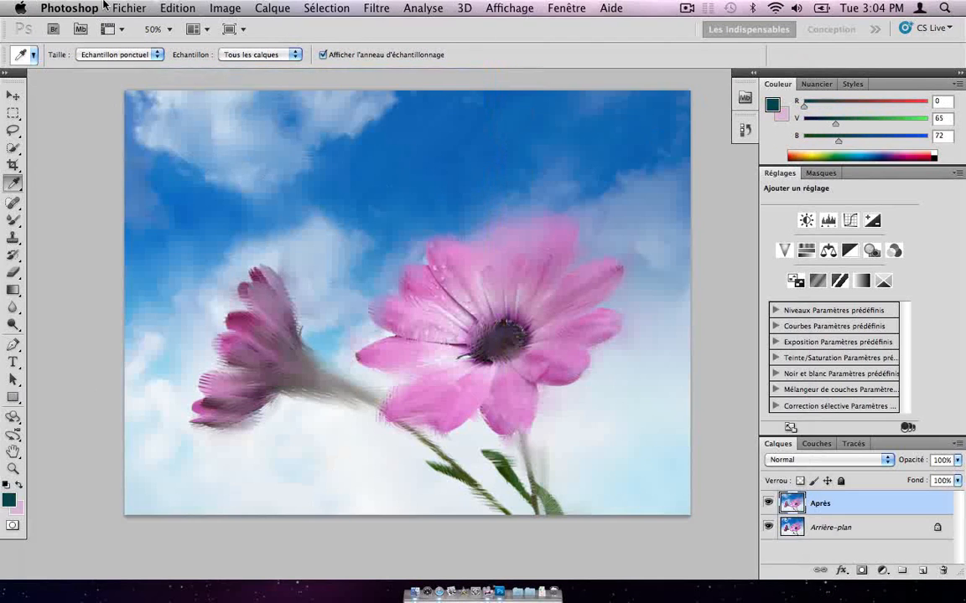
# Step: Set the HUD color picker preference to "Bande des teintes"
pyautogui.click(70, 7)
pyautogui.moveTo(97, 59)
pyautogui.click(294, 54)
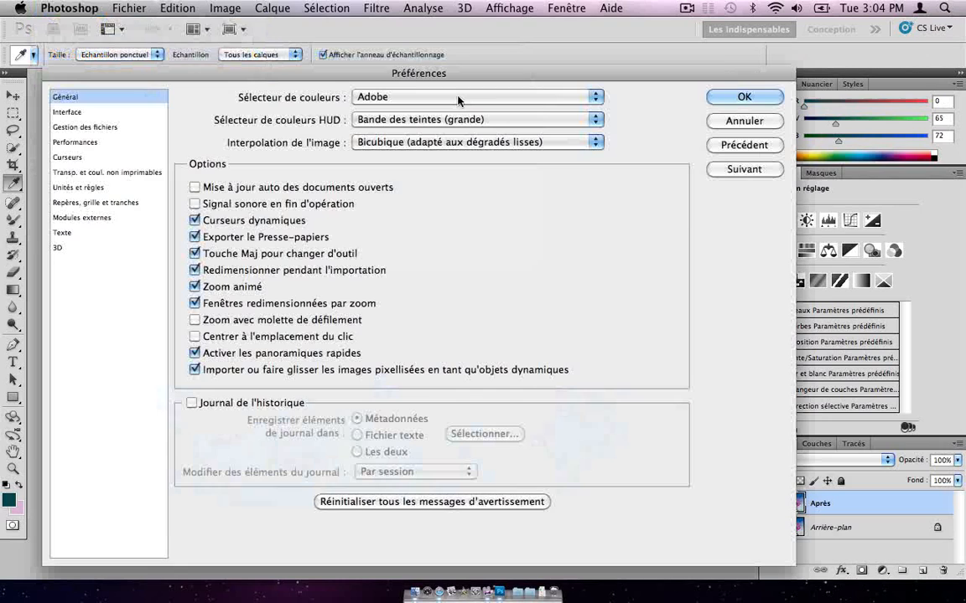
pyautogui.click(414, 120)
pyautogui.click(399, 106)
pyautogui.click(744, 97)
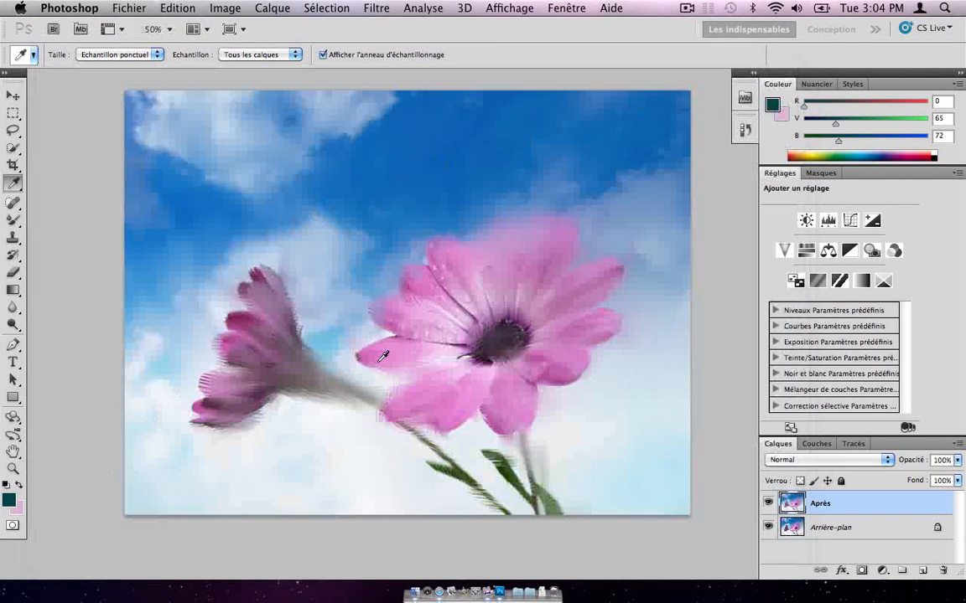
pyautogui.click(10, 500)
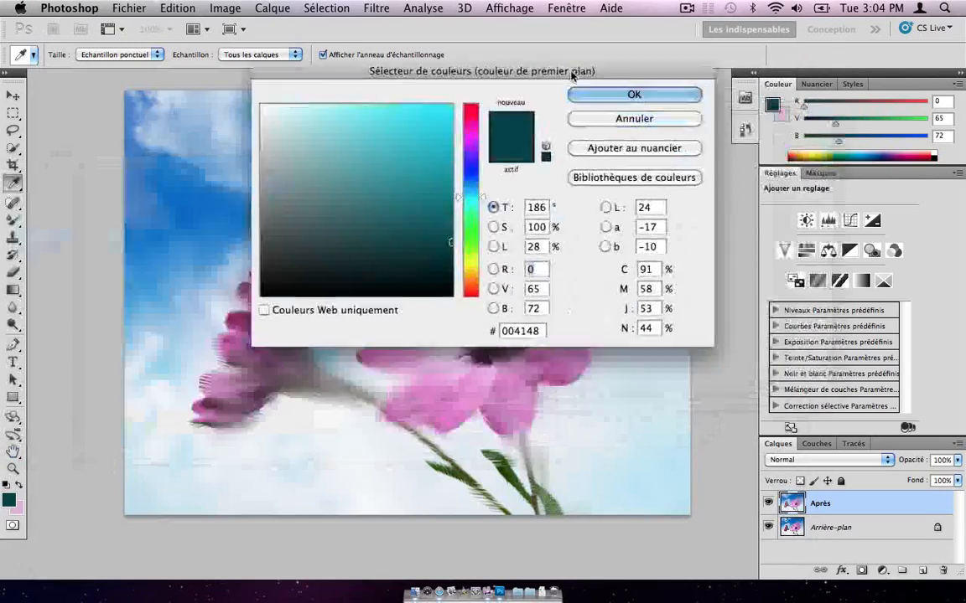
pyautogui.moveTo(572, 75); pyautogui.dragTo(464, 138)
pyautogui.click(503, 181)
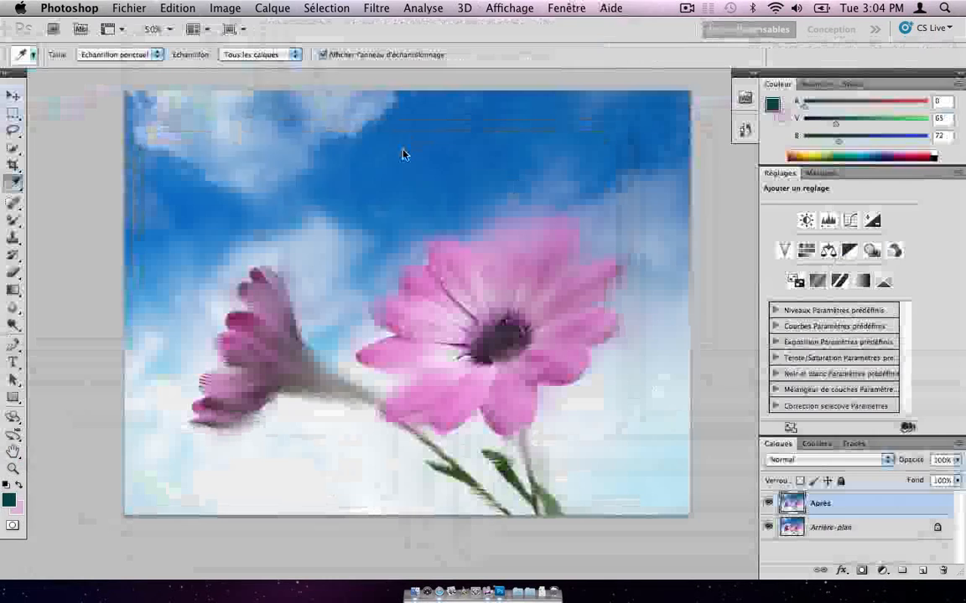
# Step: Choose RGB 33, 76, 80 as foreground color with the HUD hue strip and switch to the Mixer Brush
pyautogui.moveTo(403, 151); pyautogui.dragTo(326, 142)
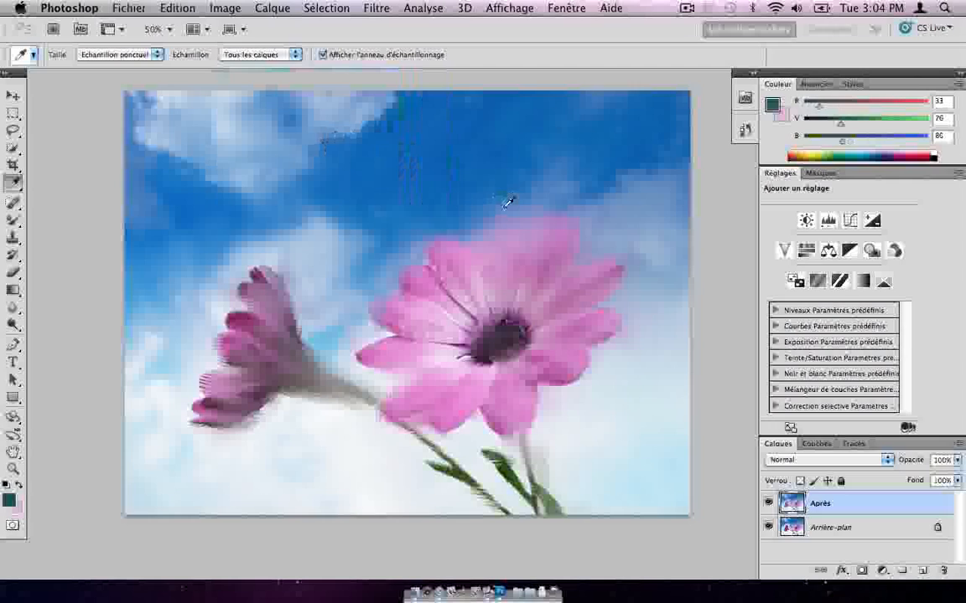
pyautogui.press('b')
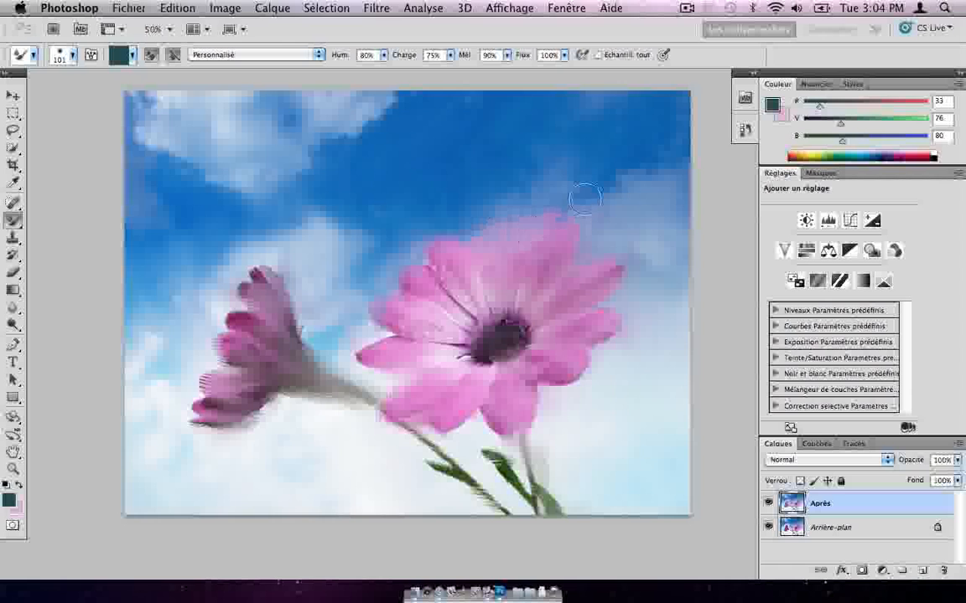
# Step: Resize the Mixer Brush interactively on the canvas to 288 px and back down to 132 px
pyautogui.click(414, 222)
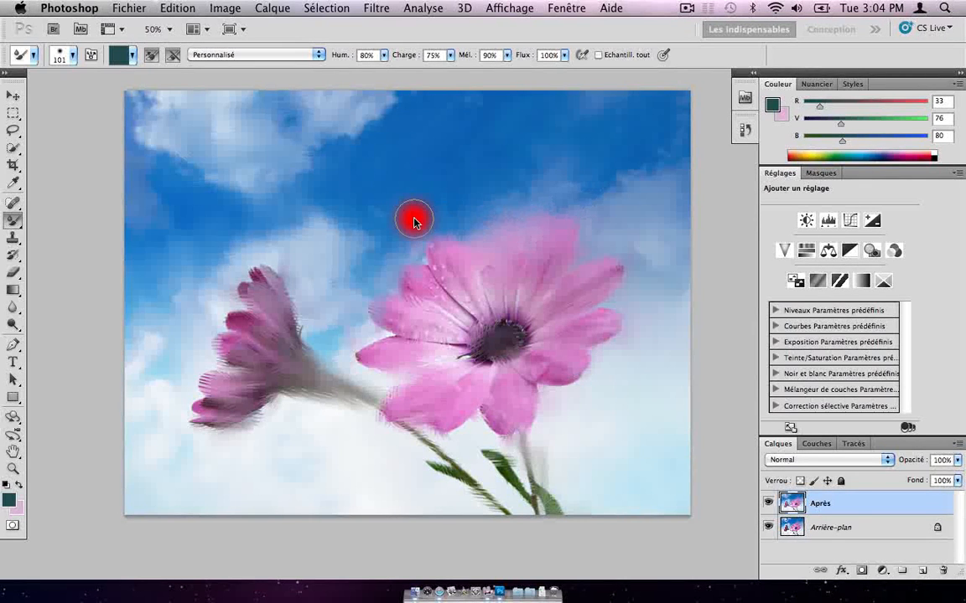
pyautogui.moveTo(414, 221)
pyautogui.keyDown('ctrl'); pyautogui.keyDown('alt'); pyautogui.mouseDown()
pyautogui.moveTo(509, 231)
pyautogui.moveTo(409, 222)
pyautogui.moveTo(450, 227)
pyautogui.moveTo(392, 237)
pyautogui.moveTo(491, 233)
pyautogui.moveTo(399, 239)
pyautogui.moveTo(442, 237)
pyautogui.moveTo(405, 237)
pyautogui.moveTo(404, 185)
pyautogui.moveTo(419, 394)
pyautogui.moveTo(411, 202)
pyautogui.moveTo(427, 257)
pyautogui.moveTo(442, 448)
pyautogui.moveTo(438, 280)
pyautogui.moveTo(464, 566)
pyautogui.moveTo(444, 249)
pyautogui.mouseUp(); pyautogui.keyUp('alt'); pyautogui.keyUp('ctrl')
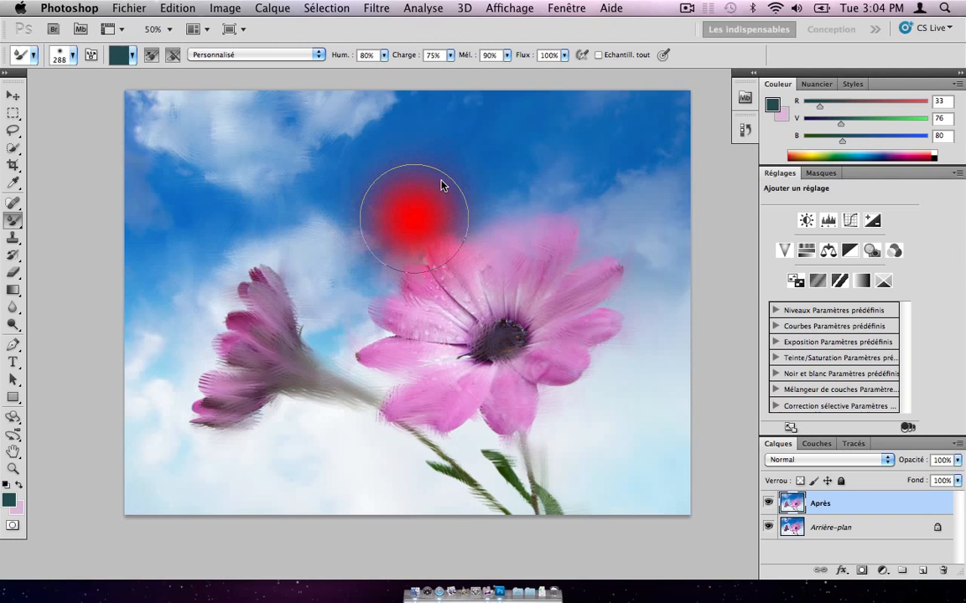
pyautogui.moveTo(443, 185)
pyautogui.keyDown('ctrl'); pyautogui.keyDown('alt'); pyautogui.mouseDown()
pyautogui.moveTo(436, 334)
pyautogui.moveTo(442, 209)
pyautogui.moveTo(436, 231)
pyautogui.moveTo(478, 224)
pyautogui.moveTo(370, 224)
pyautogui.moveTo(330, 237)
pyautogui.mouseUp(); pyautogui.keyUp('alt'); pyautogui.keyUp('ctrl')
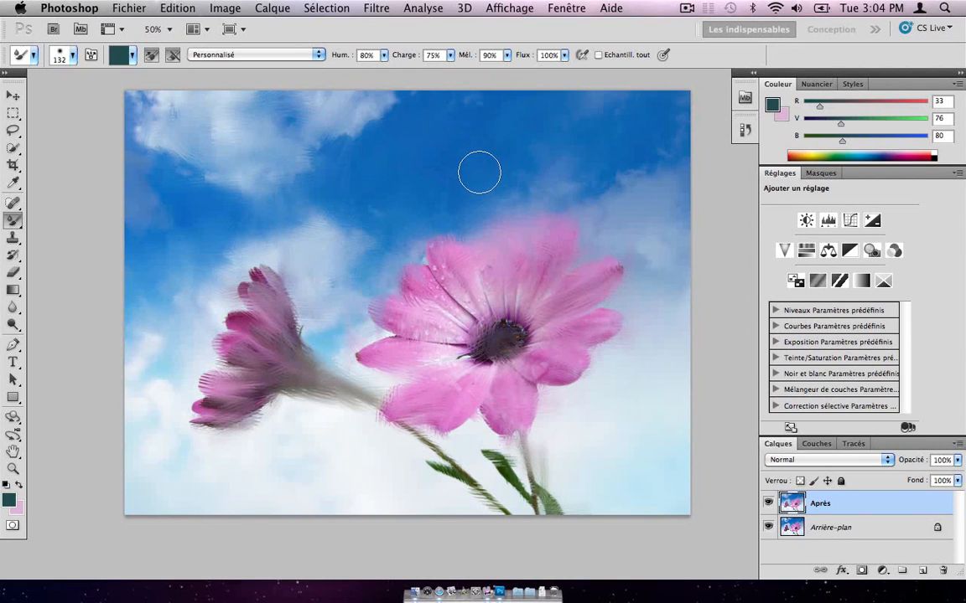
# Step: Set the brush size to 77 px and dab the blue sky with HUD-picked RGB 13, 215, 234 and RGB 15, 47, 50
pyautogui.moveTo(371, 244)
pyautogui.keyDown('ctrl'); pyautogui.keyDown('alt'); pyautogui.mouseDown()
pyautogui.moveTo(335, 245)
pyautogui.moveTo(408, 150)
pyautogui.moveTo(412, 113)
pyautogui.mouseUp(); pyautogui.keyUp('alt'); pyautogui.keyUp('ctrl')
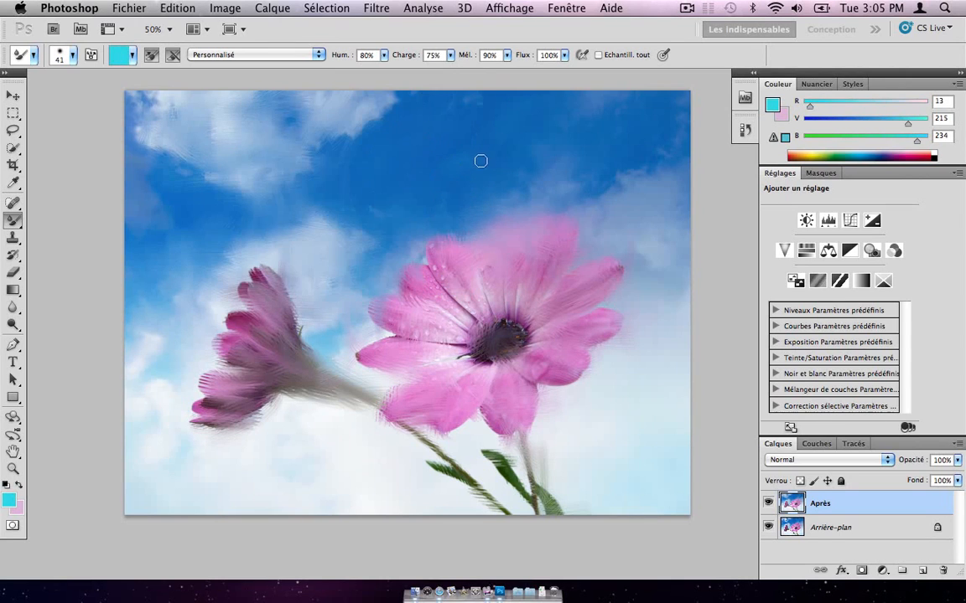
pyautogui.keyDown('ctrl'); pyautogui.keyDown('alt'); pyautogui.moveTo(461, 175); pyautogui.dragTo(513, 147); pyautogui.keyUp('alt'); pyautogui.keyUp('ctrl')
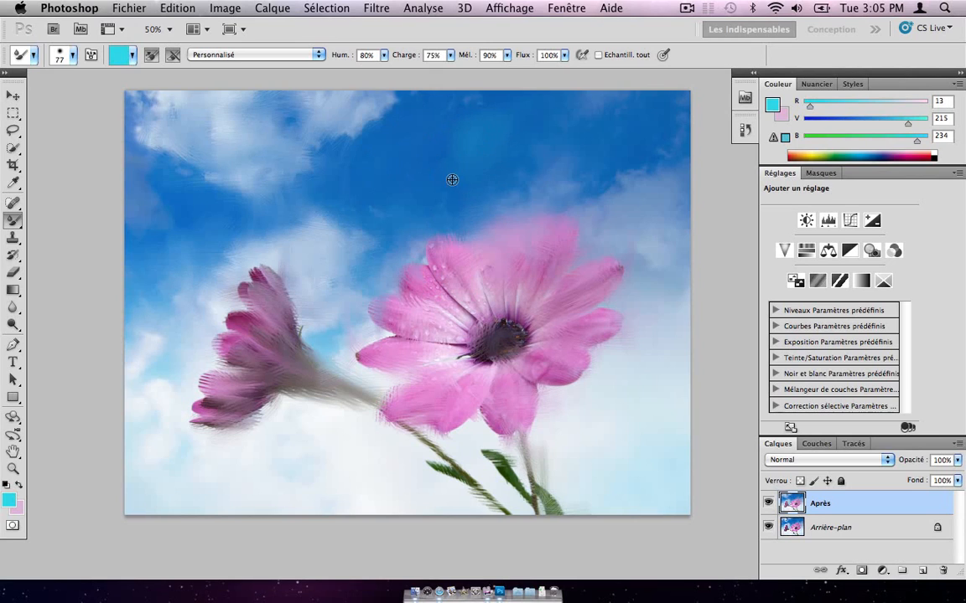
pyautogui.keyDown('ctrl'); pyautogui.keyDown('alt'); pyautogui.keyDown('super'); pyautogui.moveTo(446, 190); pyautogui.dragTo(410, 317); pyautogui.keyUp('super'); pyautogui.keyUp('alt'); pyautogui.keyUp('ctrl')
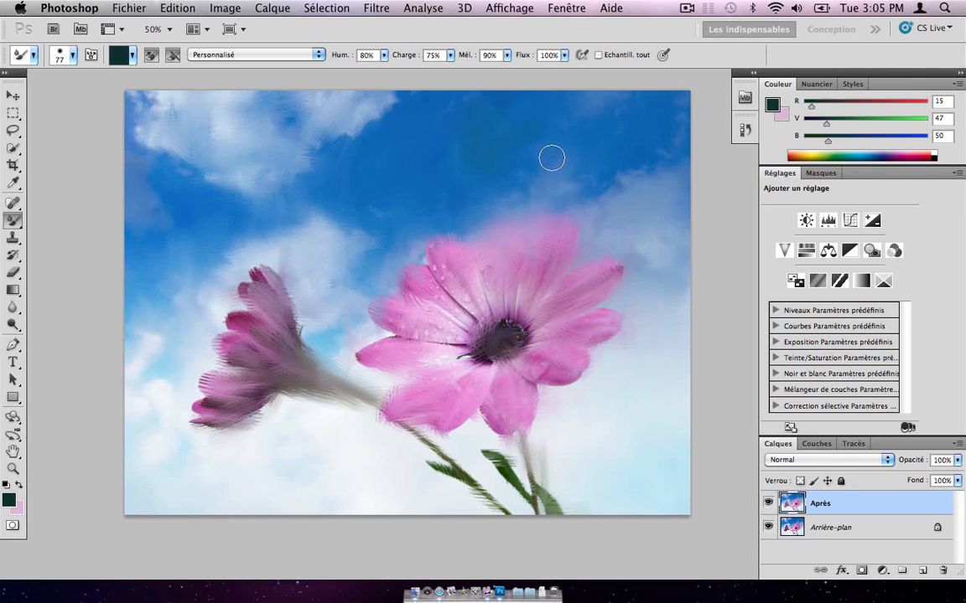
# Step: Undo the recent Mixer Brush strokes in the sky
pyautogui.press('super+alt+z')
pyautogui.press('super+alt+z')
pyautogui.press('super+alt+z')
pyautogui.press('super+alt+z')
pyautogui.press('super+alt+z')
# Step: Choose a dark blue, RGB 0, 2, 93, as foreground color with the HUD hue strip
pyautogui.moveTo(355, 250); pyautogui.dragTo(280, 114)
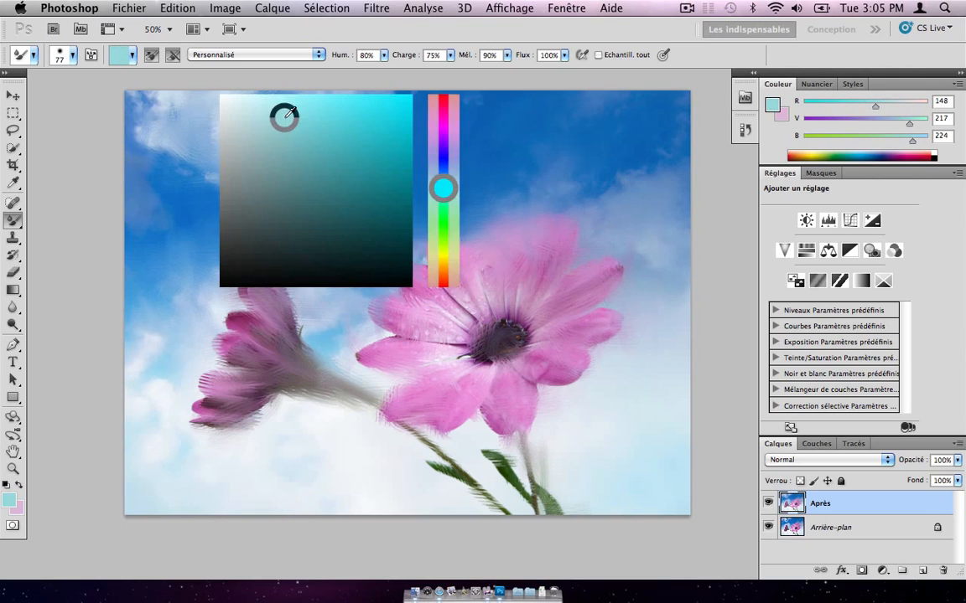
pyautogui.moveTo(447, 226); pyautogui.dragTo(512, 272)
pyautogui.moveTo(598, 259); pyautogui.dragTo(689, 248)
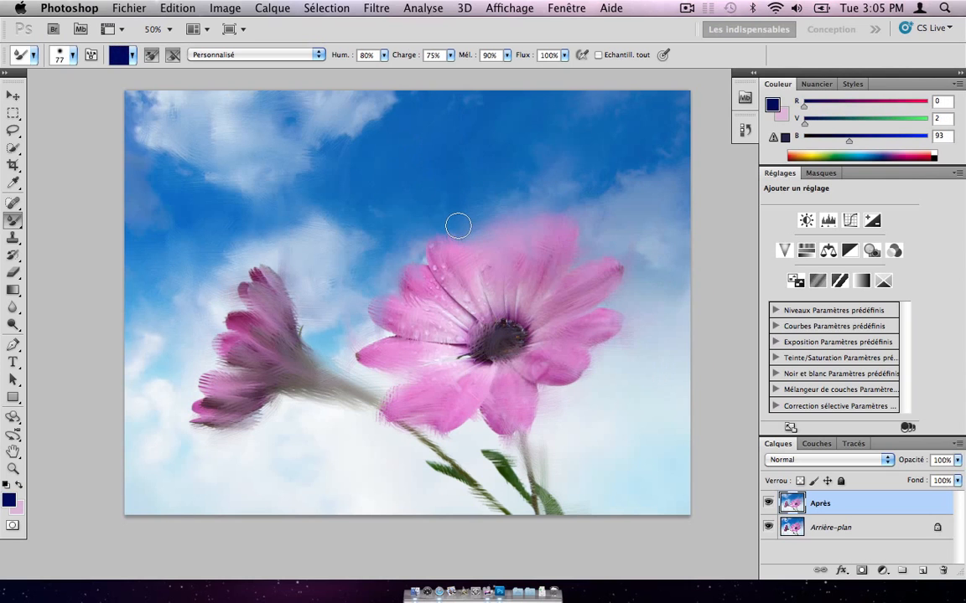